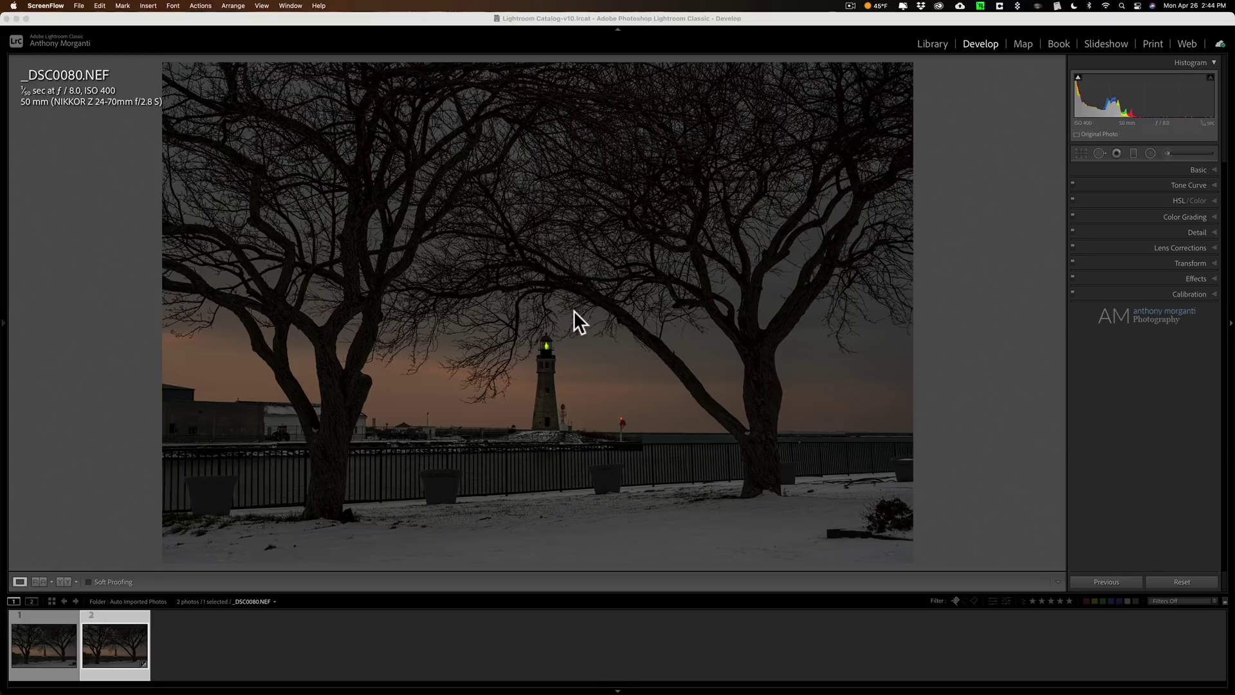
- Compare the NEF's edited and before views and the Denoise AI.tif copy, ending on _DSC0080.NEF
key("backslash")
left_click(483, 33)
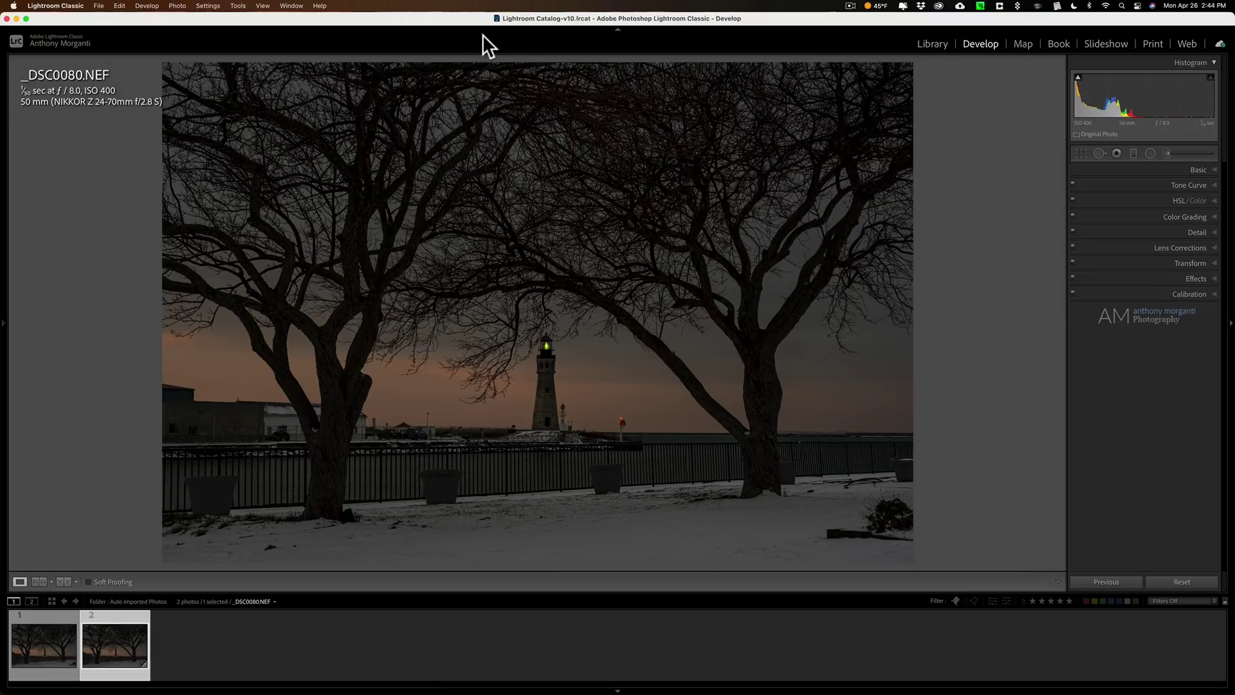
key("backslash")
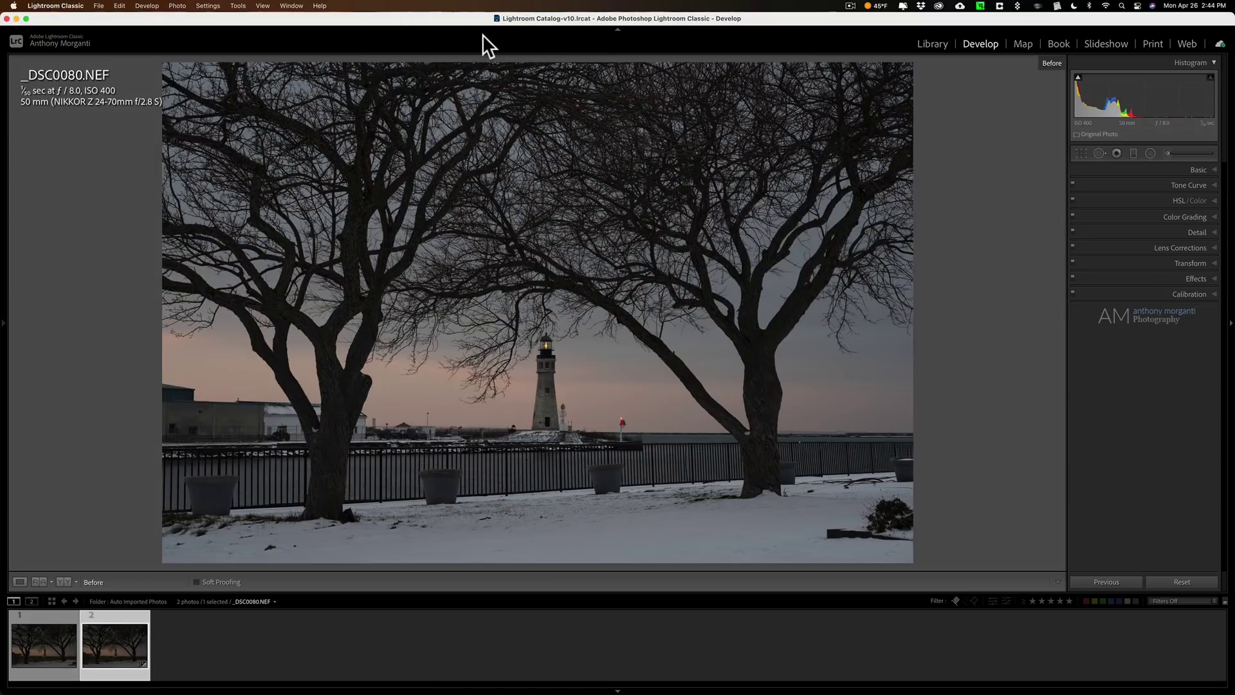
key("backslash")
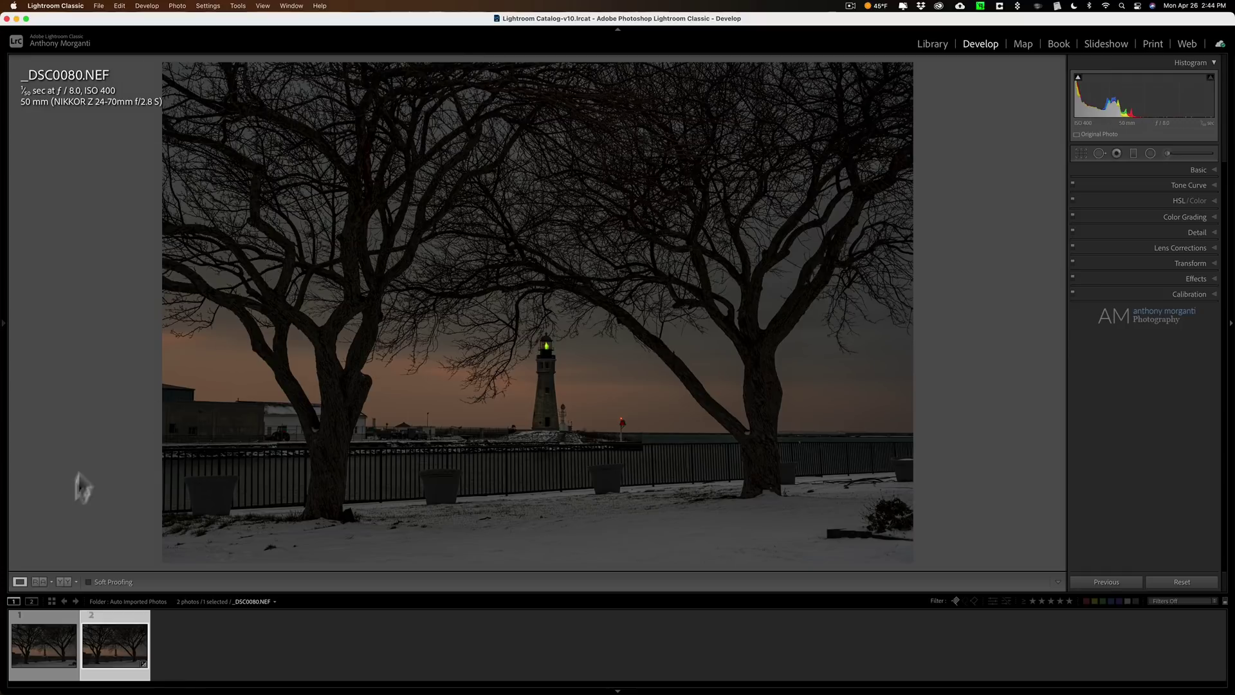
left_click(57, 646)
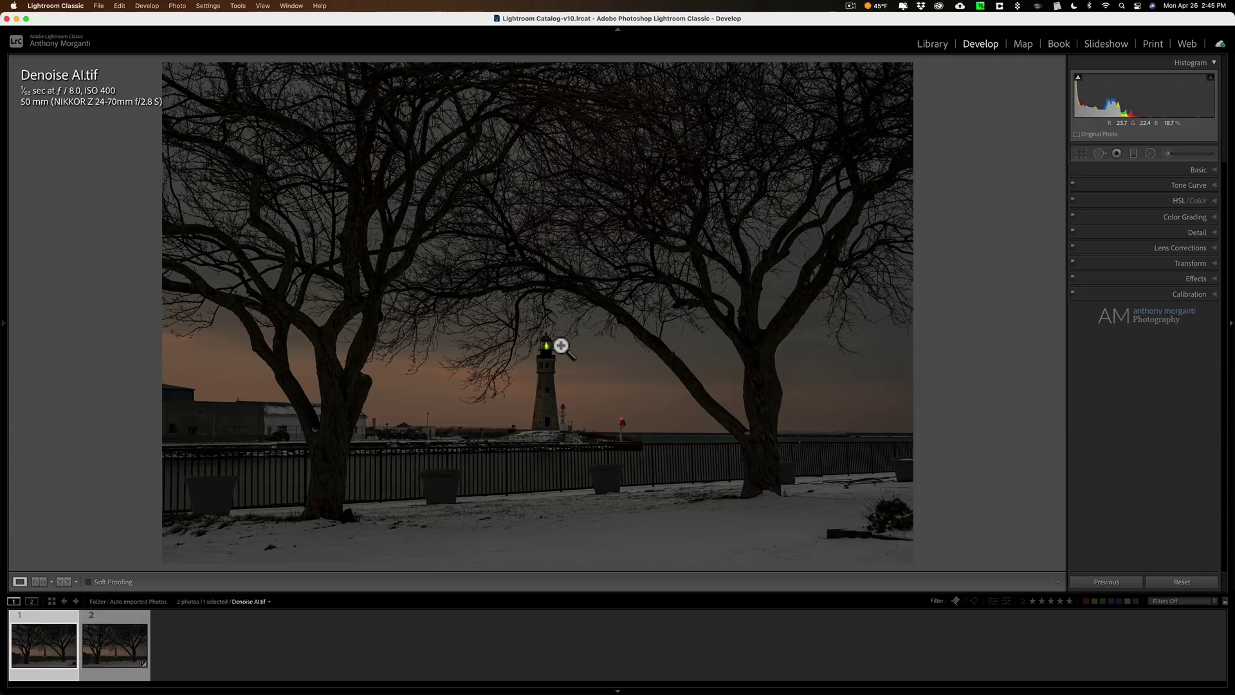
left_click(106, 650)
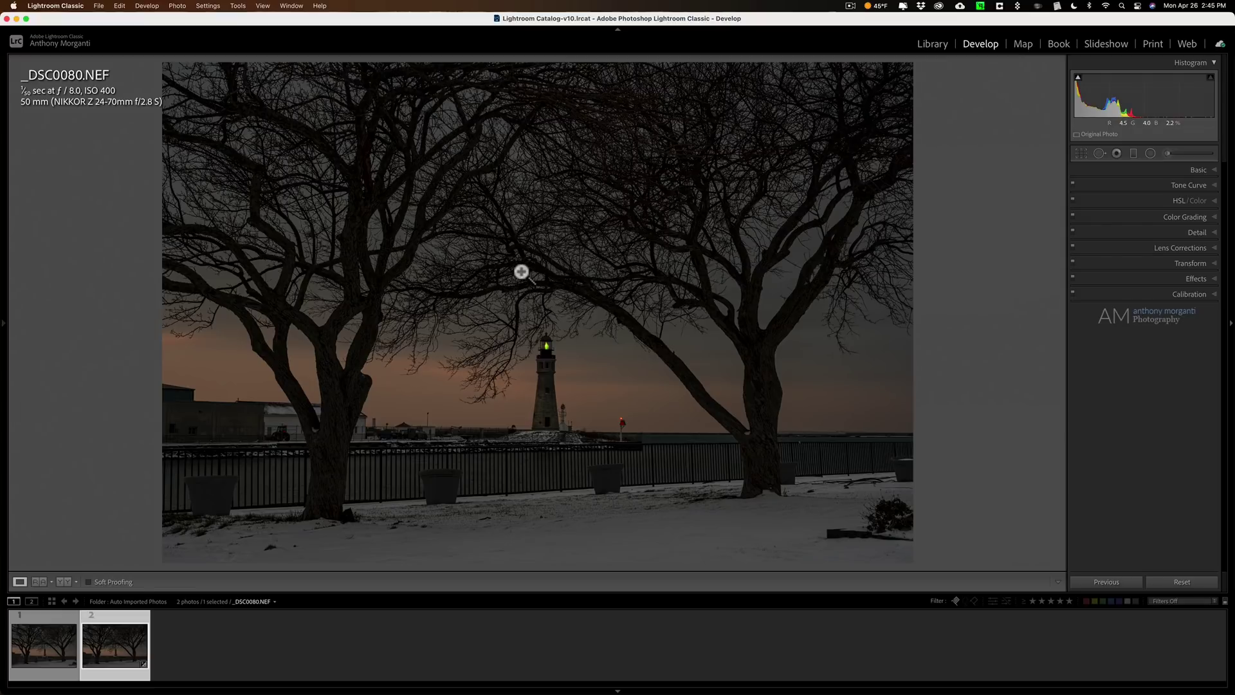
- Hide Lightroom's panels, minimize it, and drag _DSC0080.nef from the Desktop into DxO PureRAW
key("shift+Tab")
left_click(17, 18)
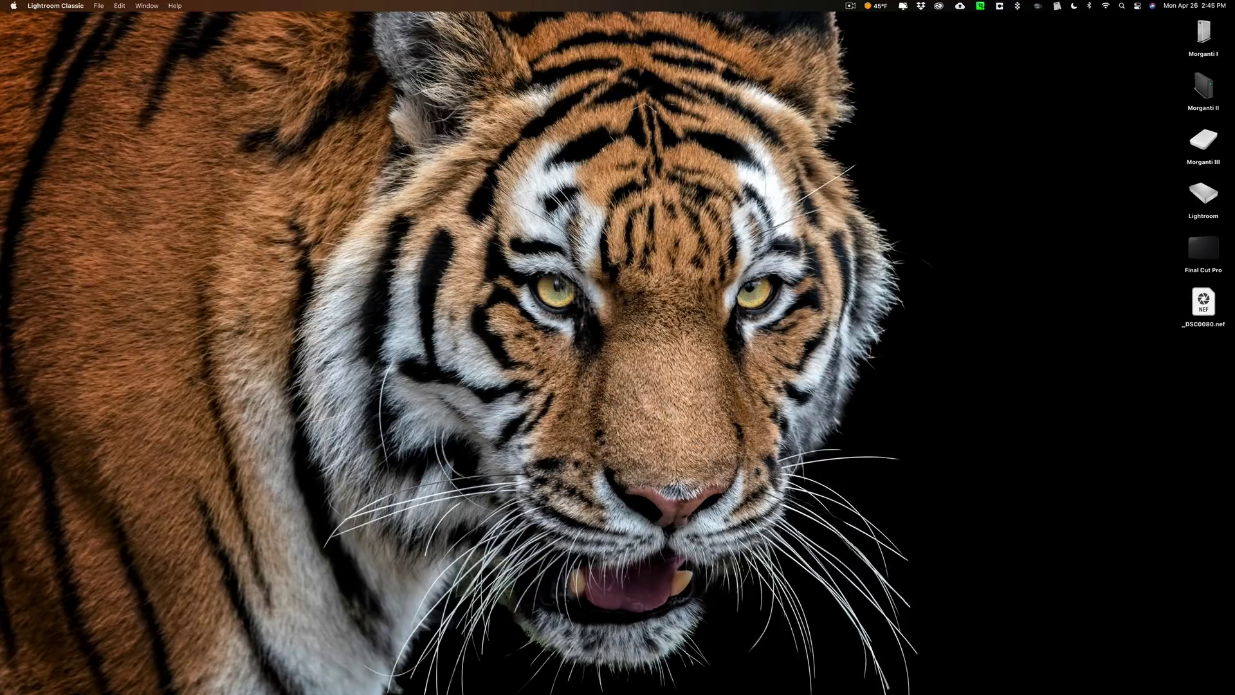
left_click_drag(1201, 306, 928, 675)
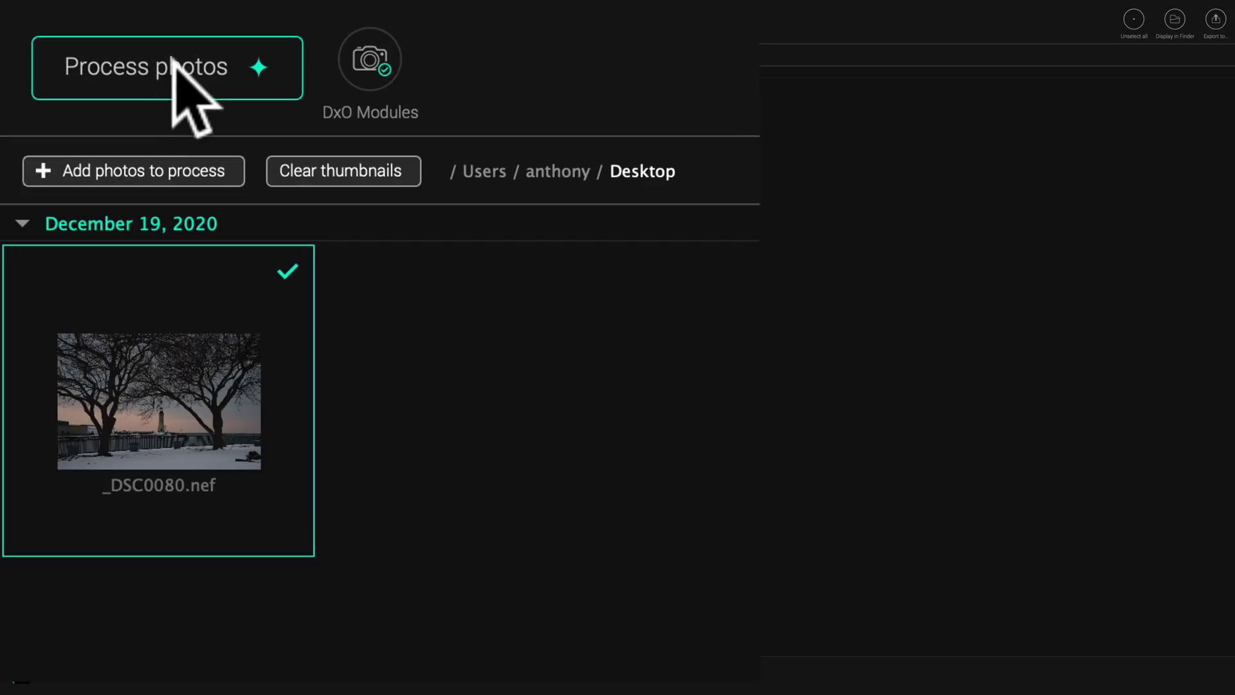
- Open PureRAW's processing settings for DeepPRIME, DNG output and the custom Auto Imports folder
left_click(174, 62)
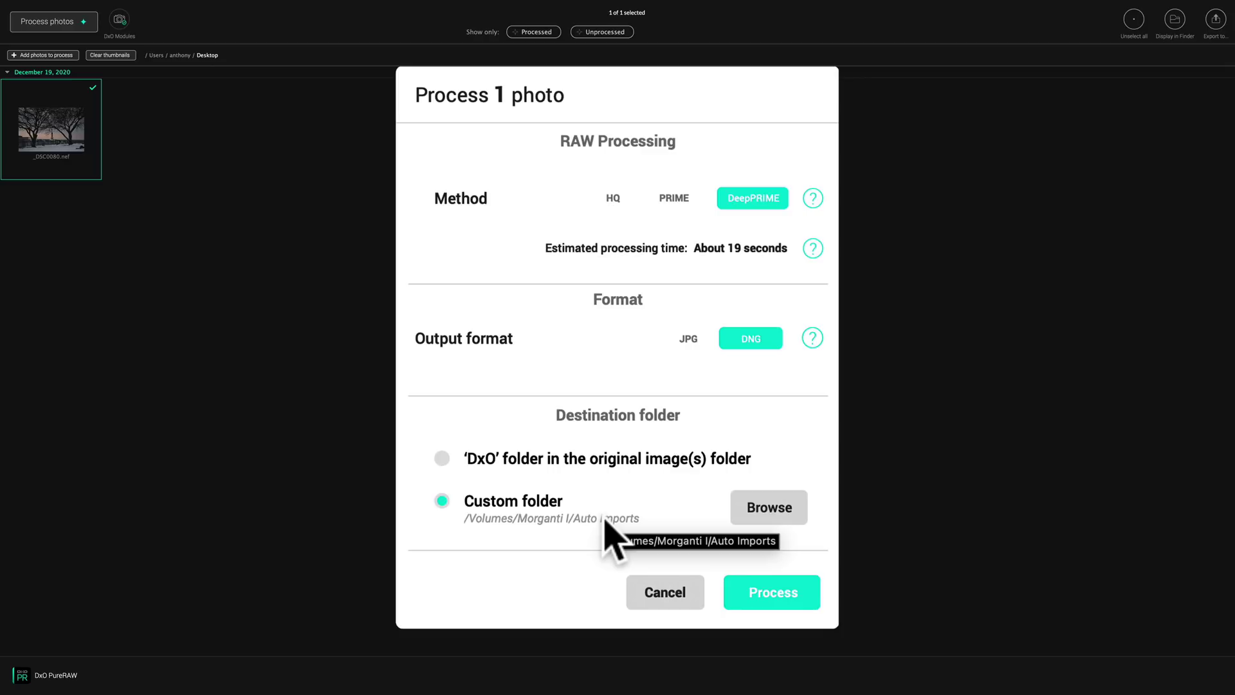
- Process the NEF into a DeepPRIME DNG, then restore Lightroom from the Dock
left_click(769, 588)
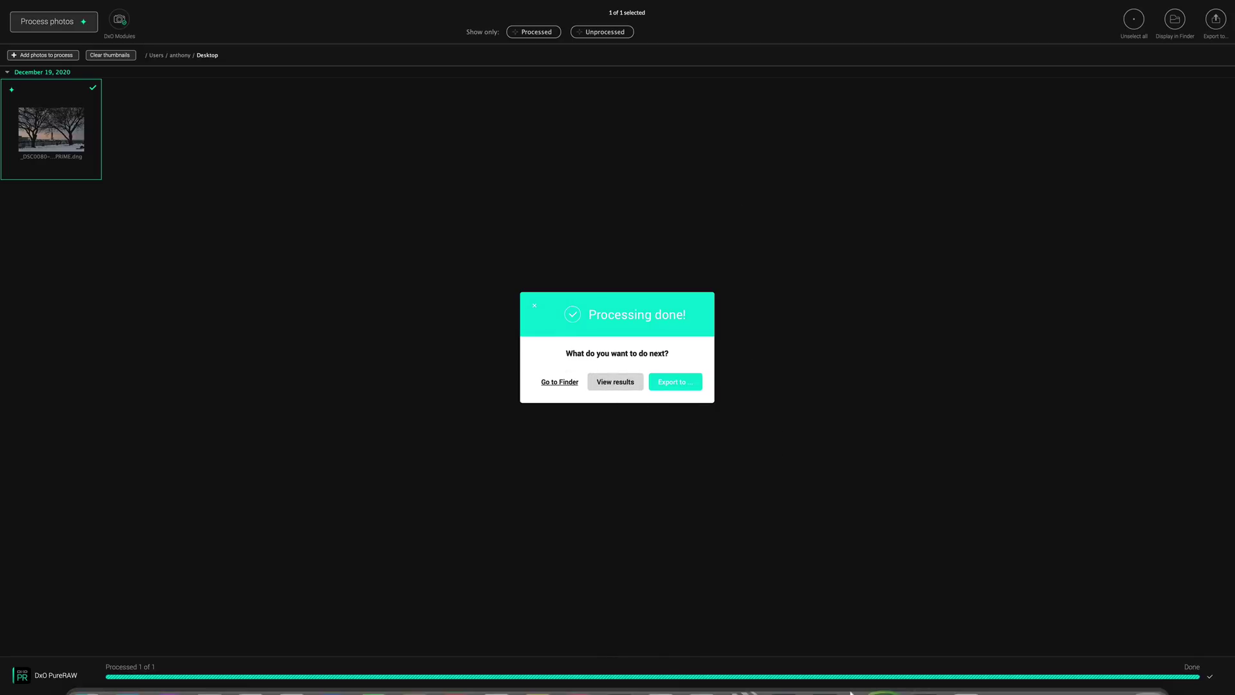
mouse_move(965, 669)
left_click(1108, 666)
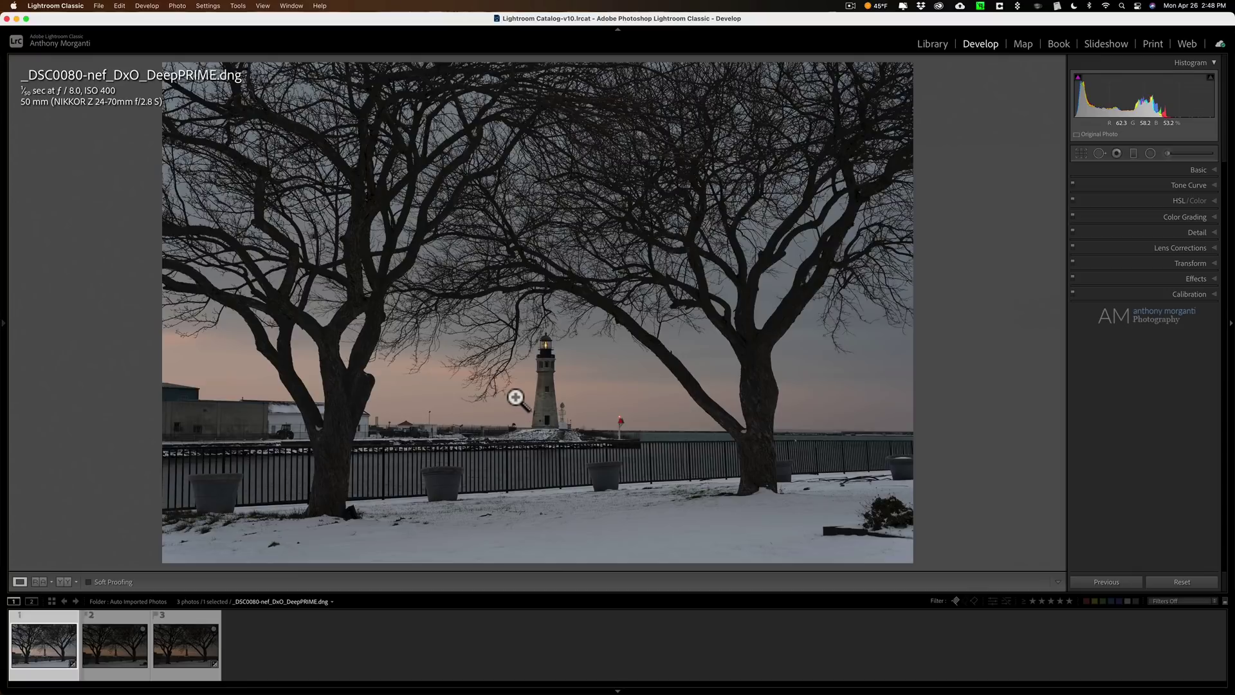
- View the original _DSC0080.NEF, then the brighter _DSC0080-nef_DxO_DeepPRIME.dng in the filmstrip
left_click(193, 645)
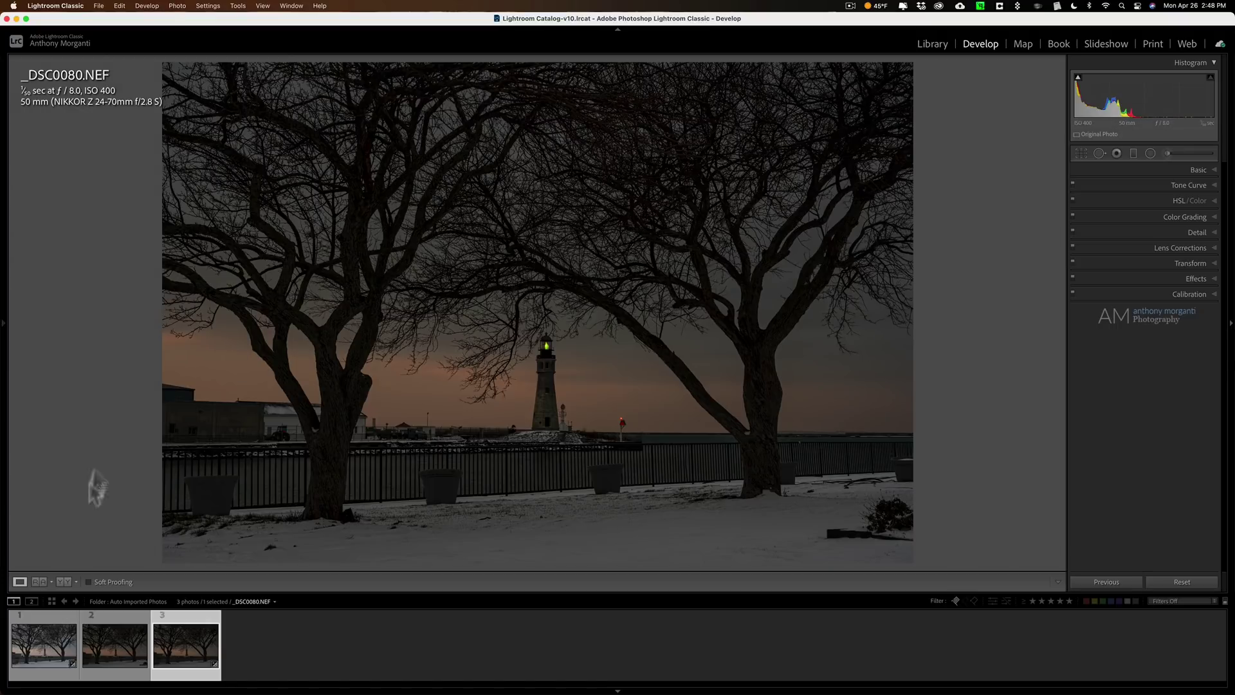
left_click(41, 647)
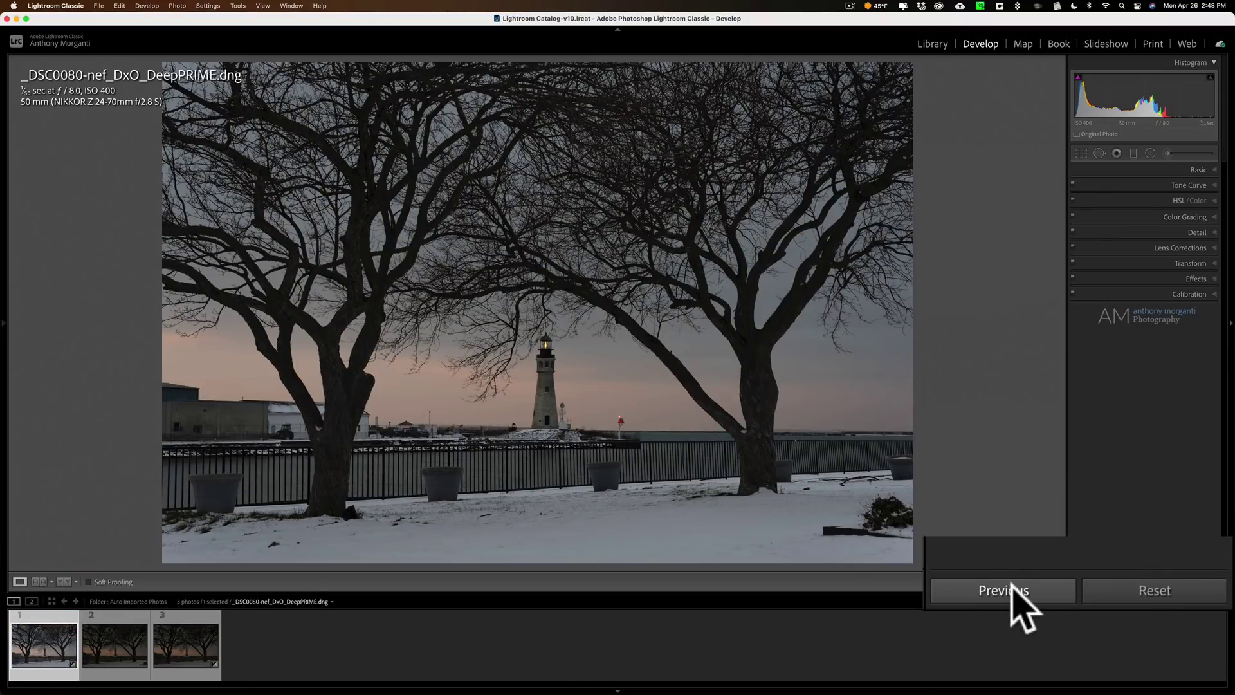
- Copy the previous photo's settings onto the DNG, then expand the NEF's Lens Corrections panel
left_click(1110, 579)
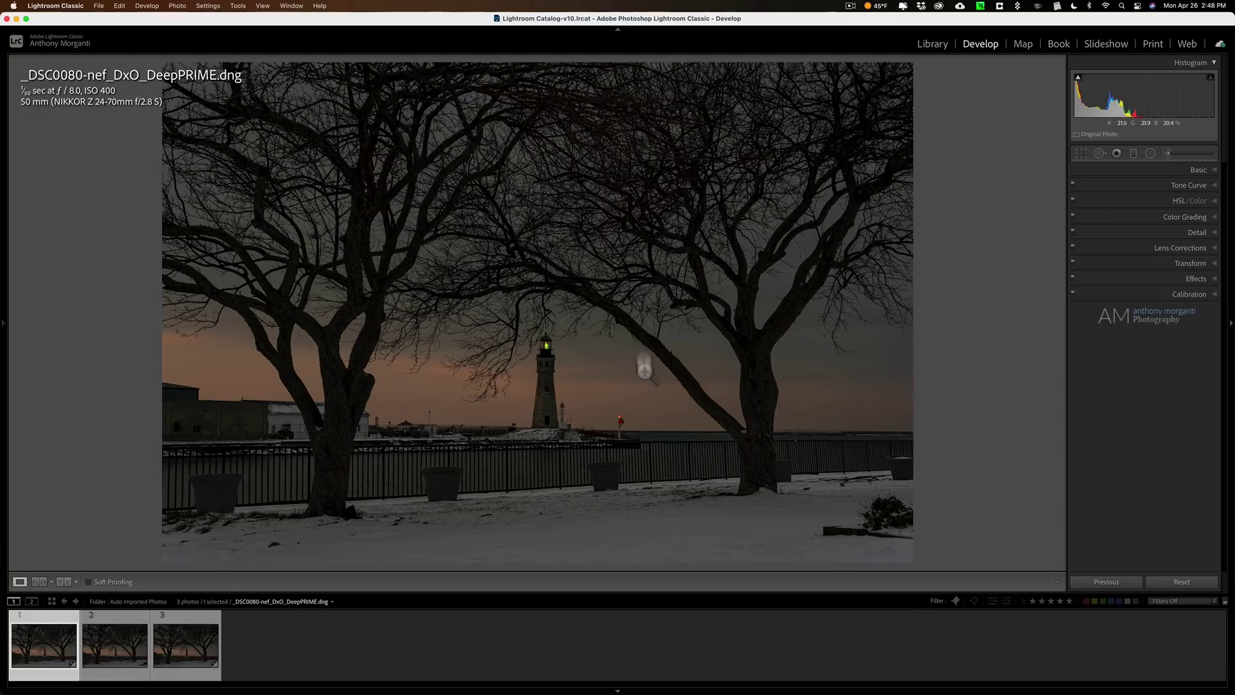
left_click(191, 638)
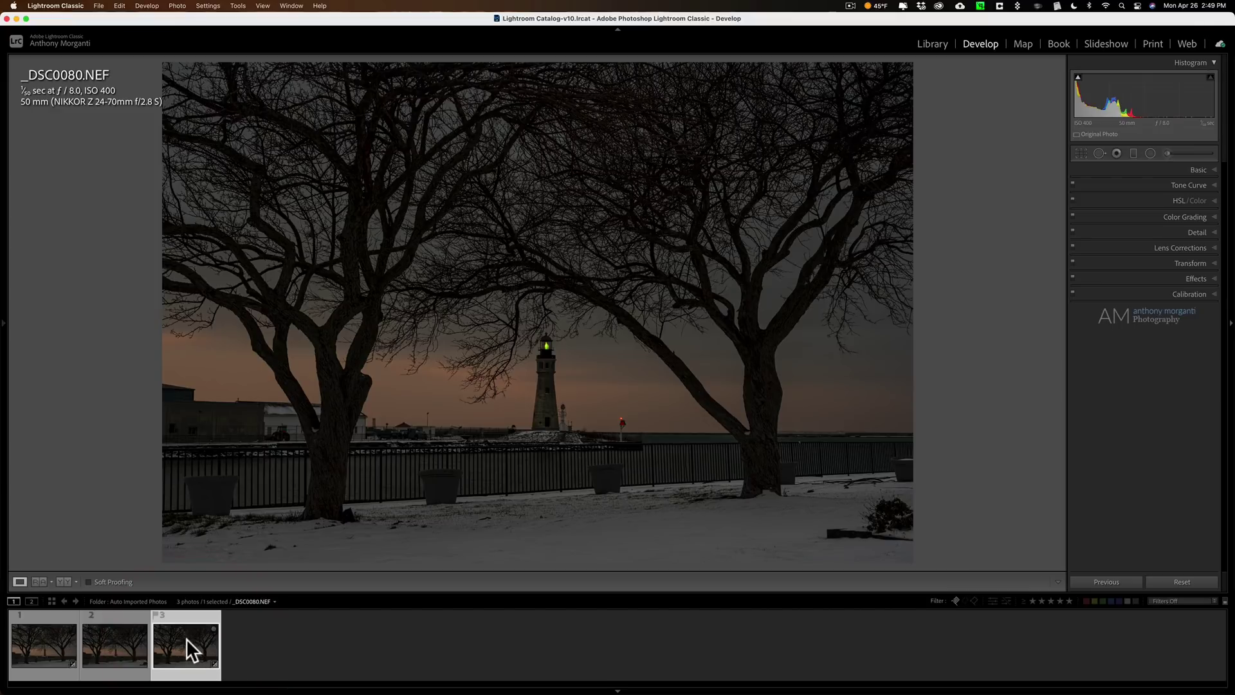
left_click(1159, 248)
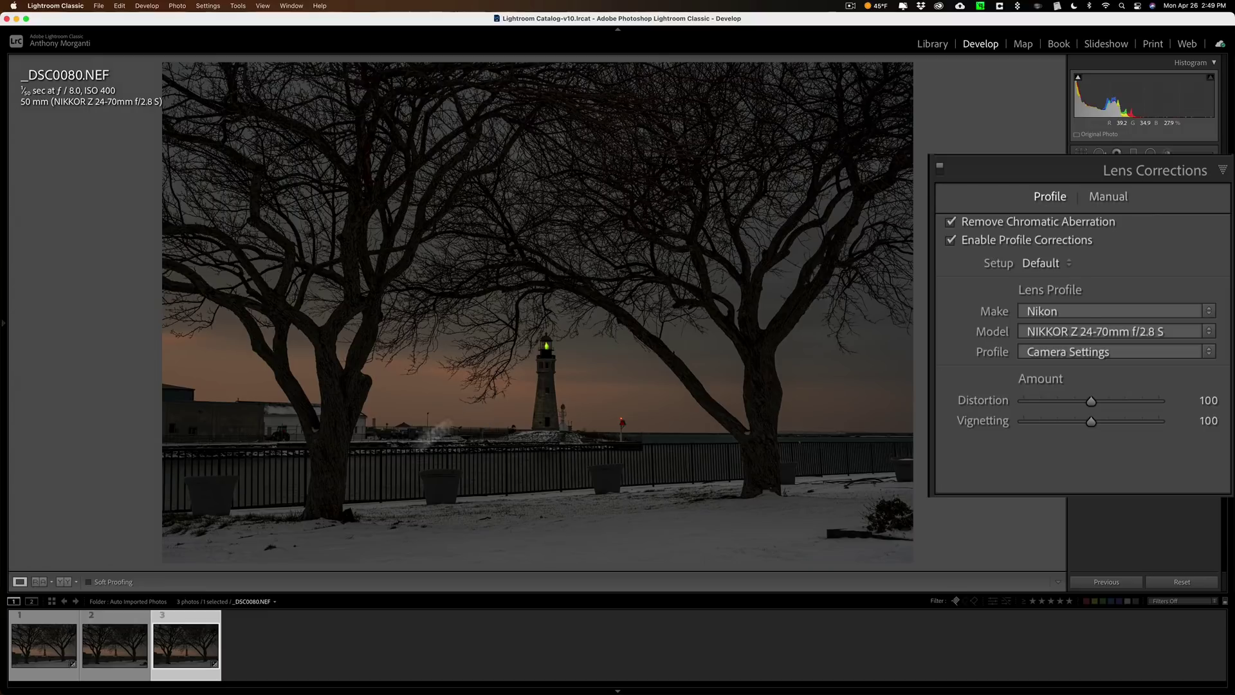
- Turn off chromatic aberration removal and profile corrections on the DNG, then return to _DSC0080.NEF
left_click(41, 640)
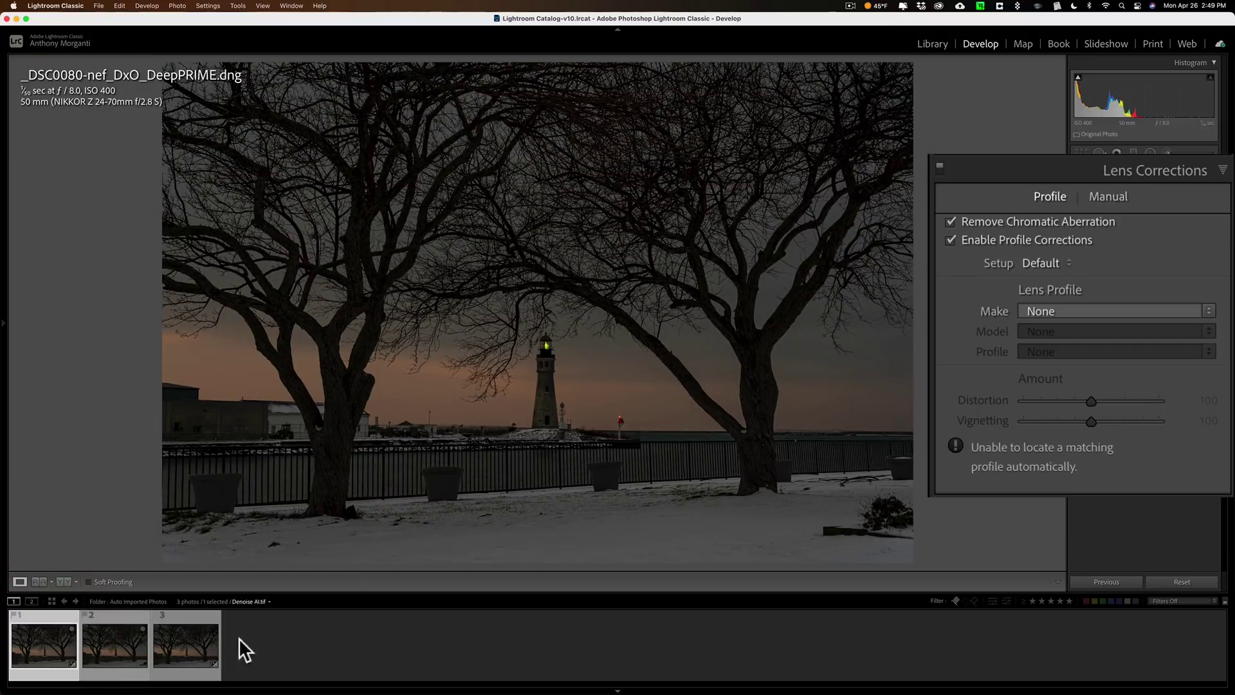
left_click(952, 222)
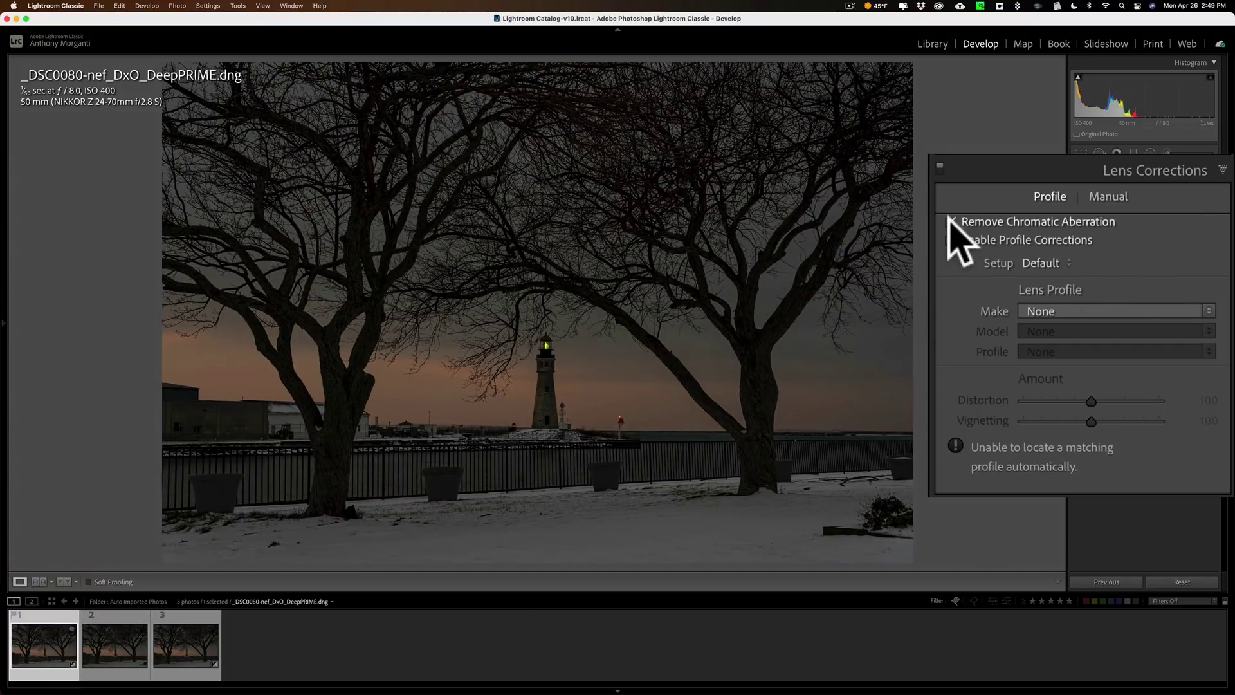
left_click(952, 240)
left_click(587, 535)
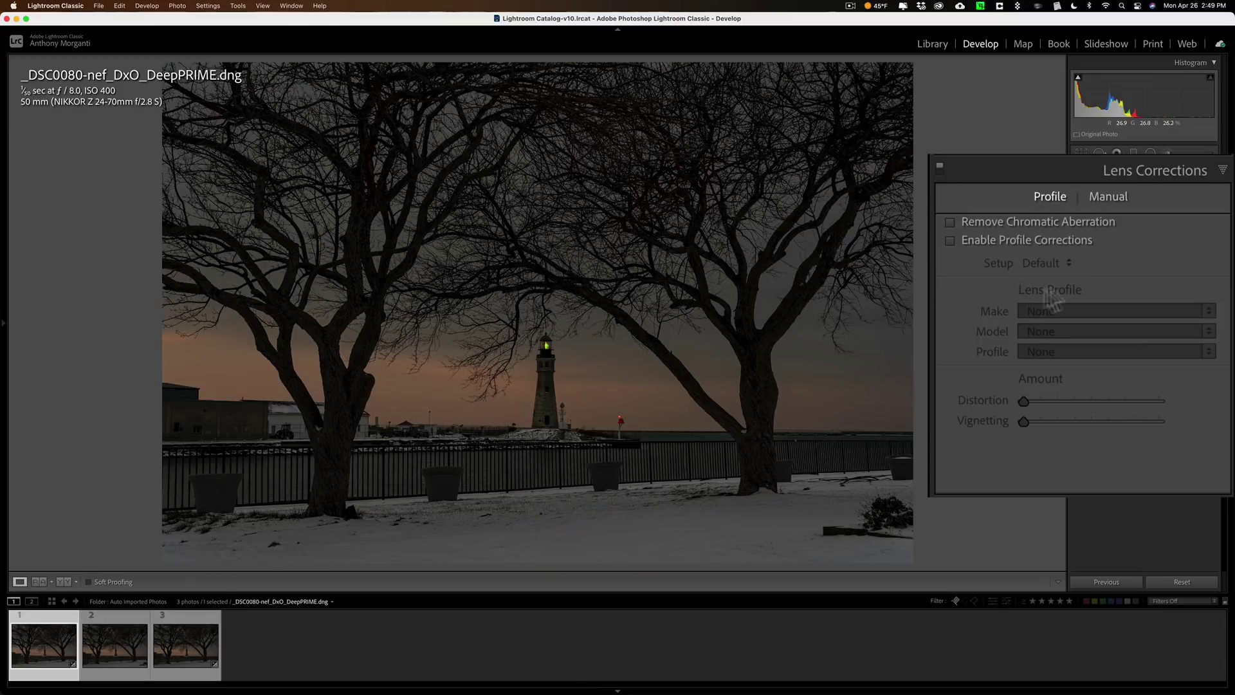
left_click(1037, 178)
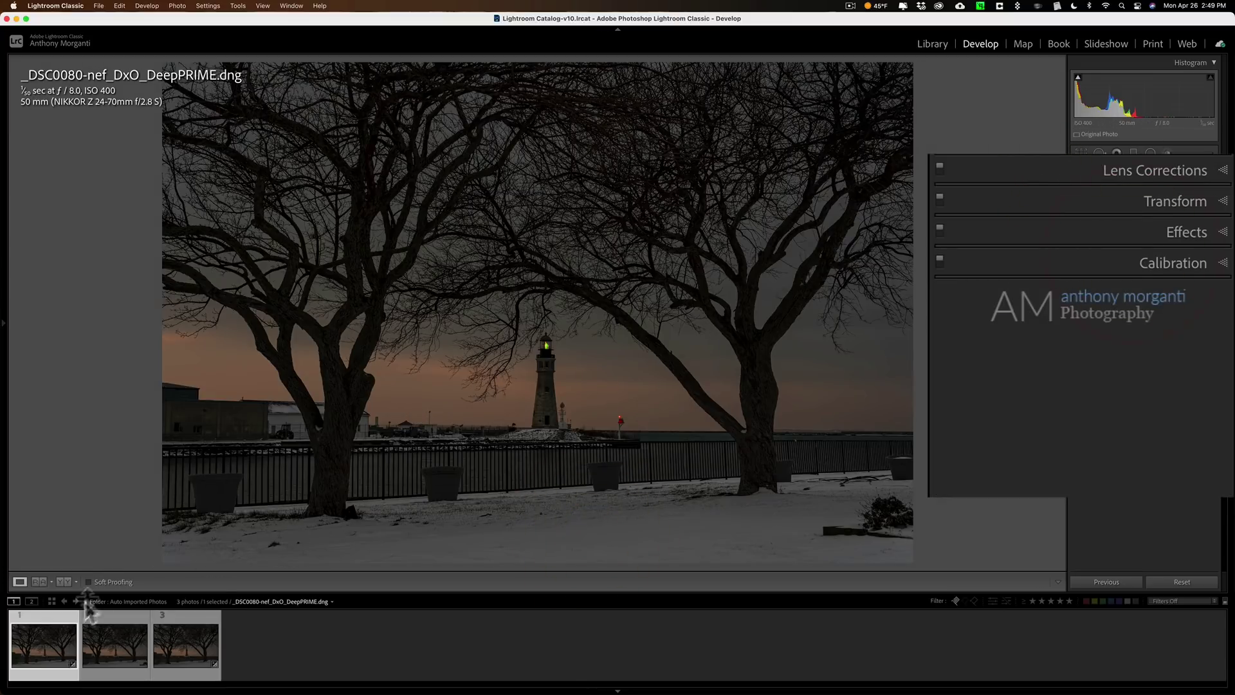
left_click(179, 643)
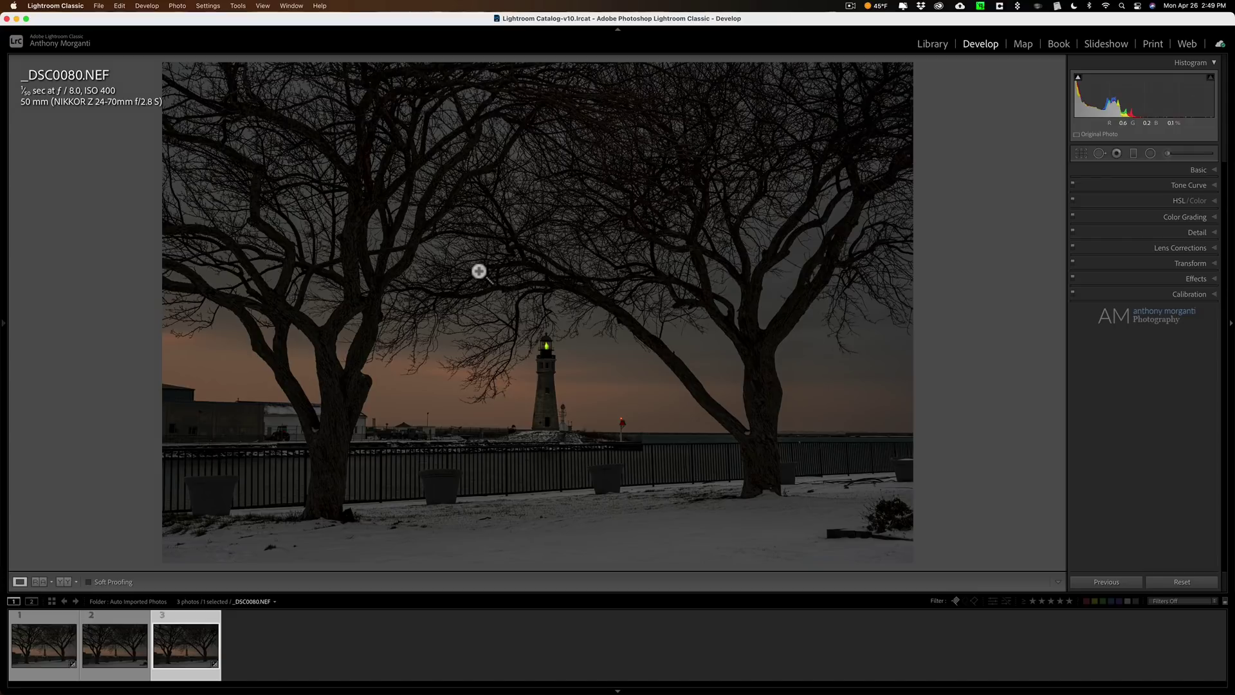
- Zoom into the lighthouse in the NEF with a Command-drag marquee
key("super")
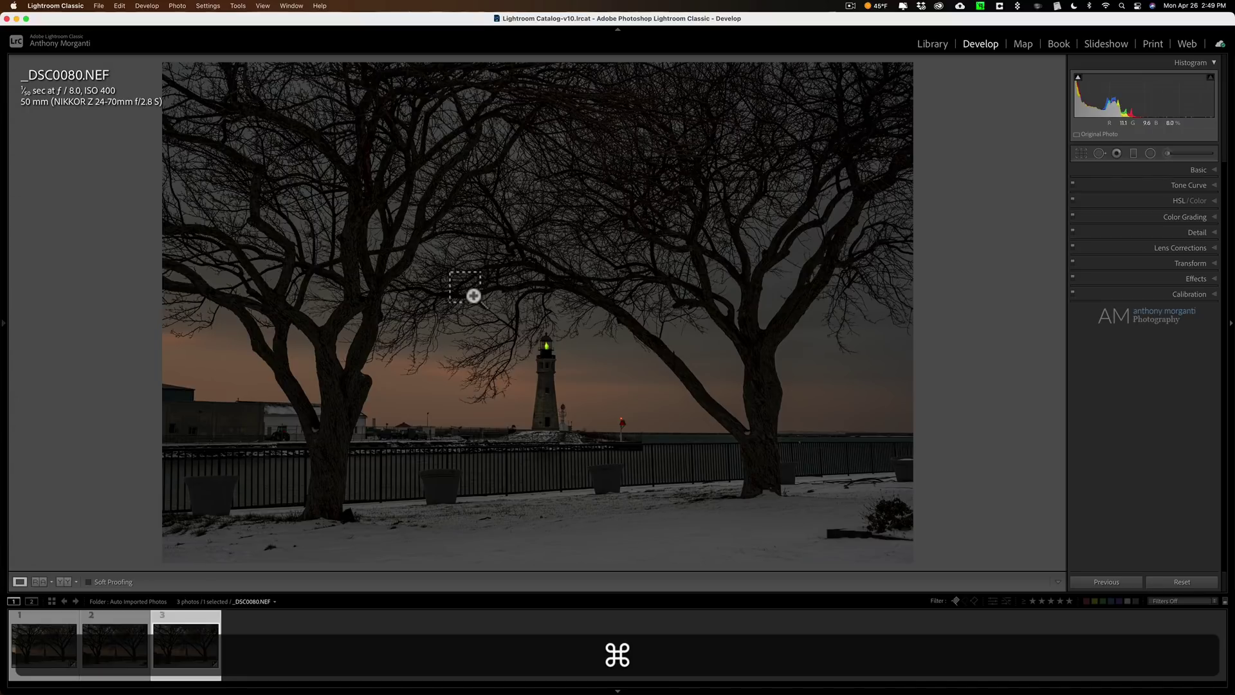
left_click_drag(472, 296, 604, 483)
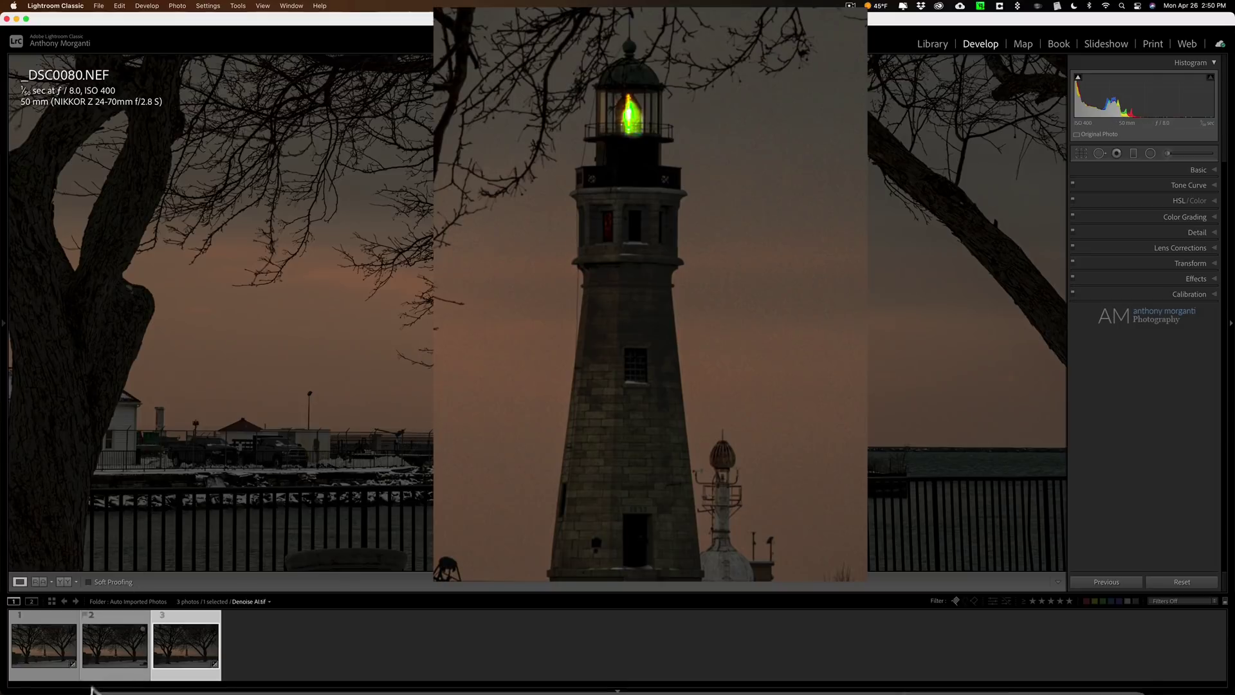
- Flip the lighthouse close-up between Denoise AI.tif and the DeepPRIME DNG several times, ending on the TIFF
left_click(118, 641)
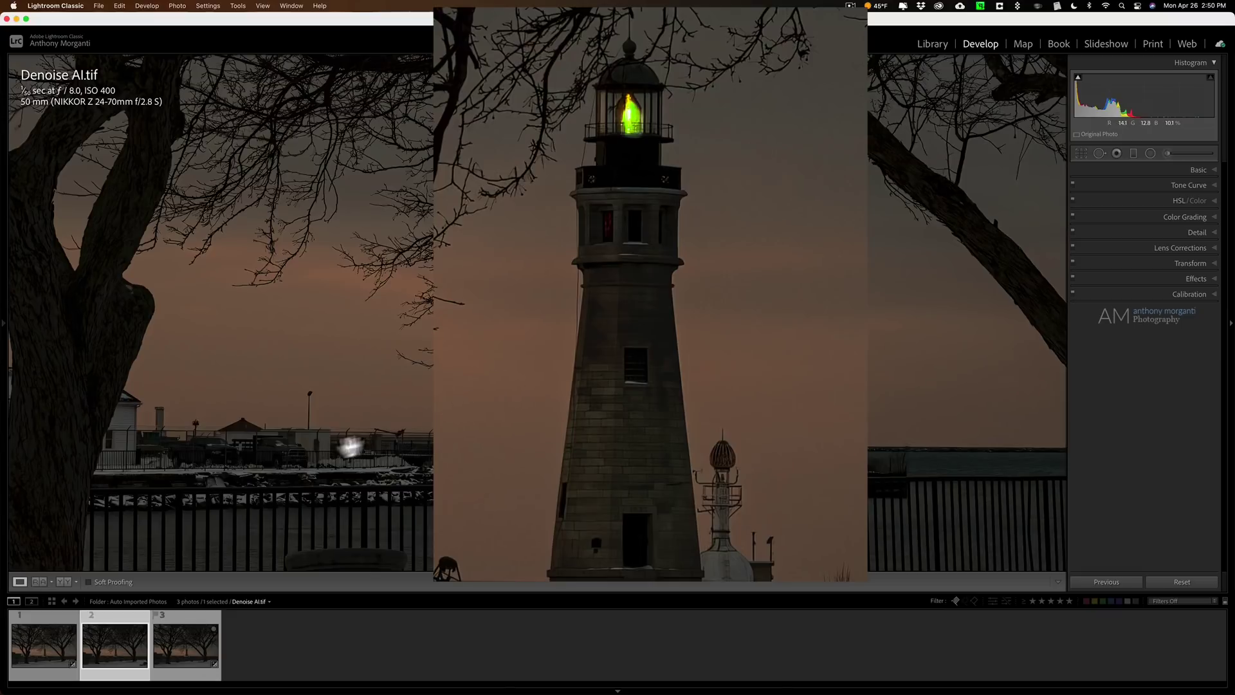
left_click(52, 641)
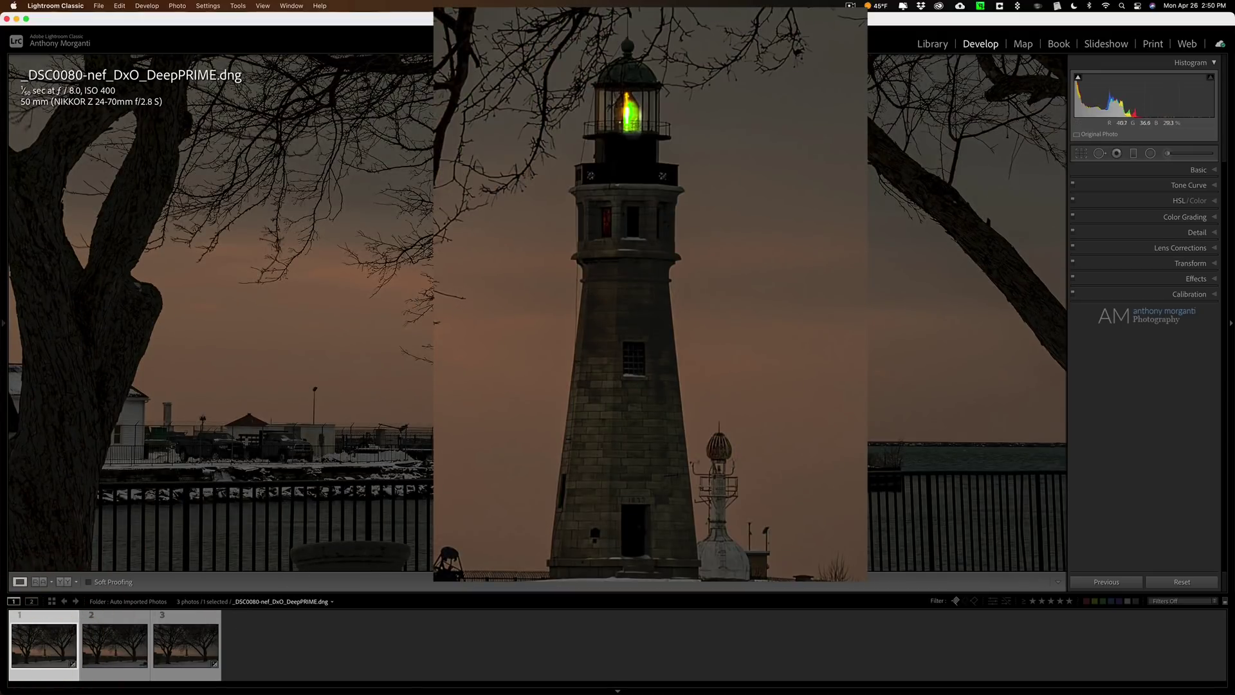
left_click(122, 644)
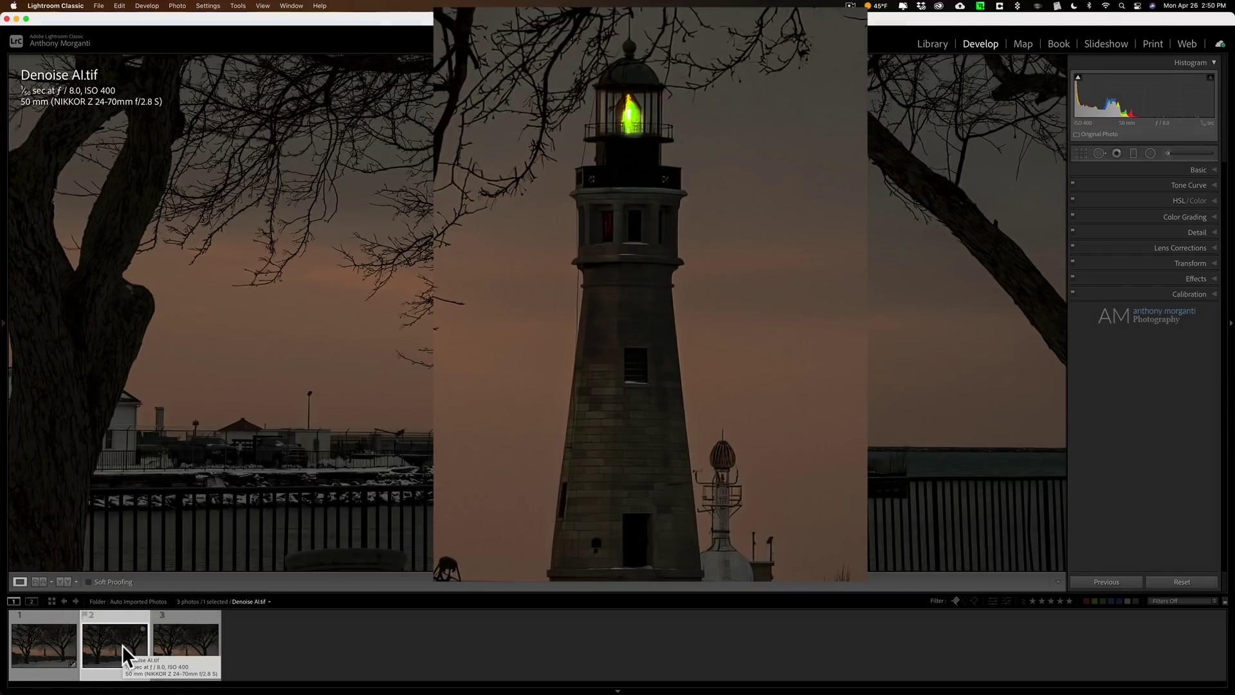
left_click(59, 646)
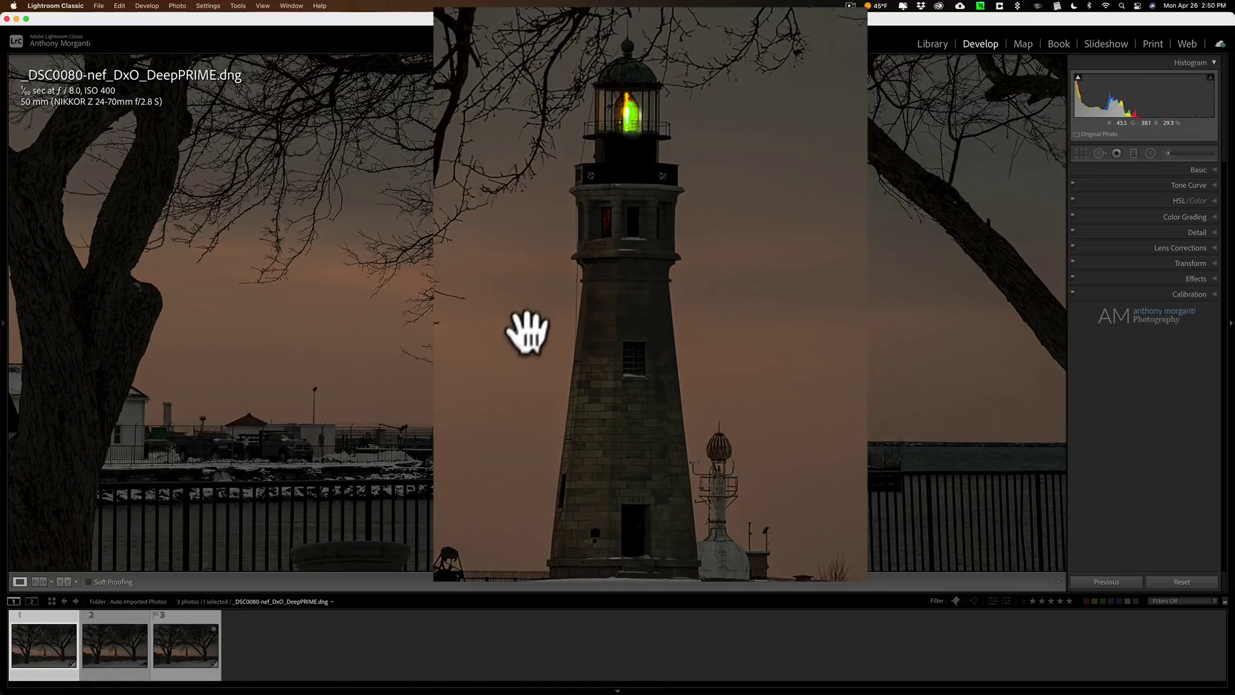
left_click(117, 654)
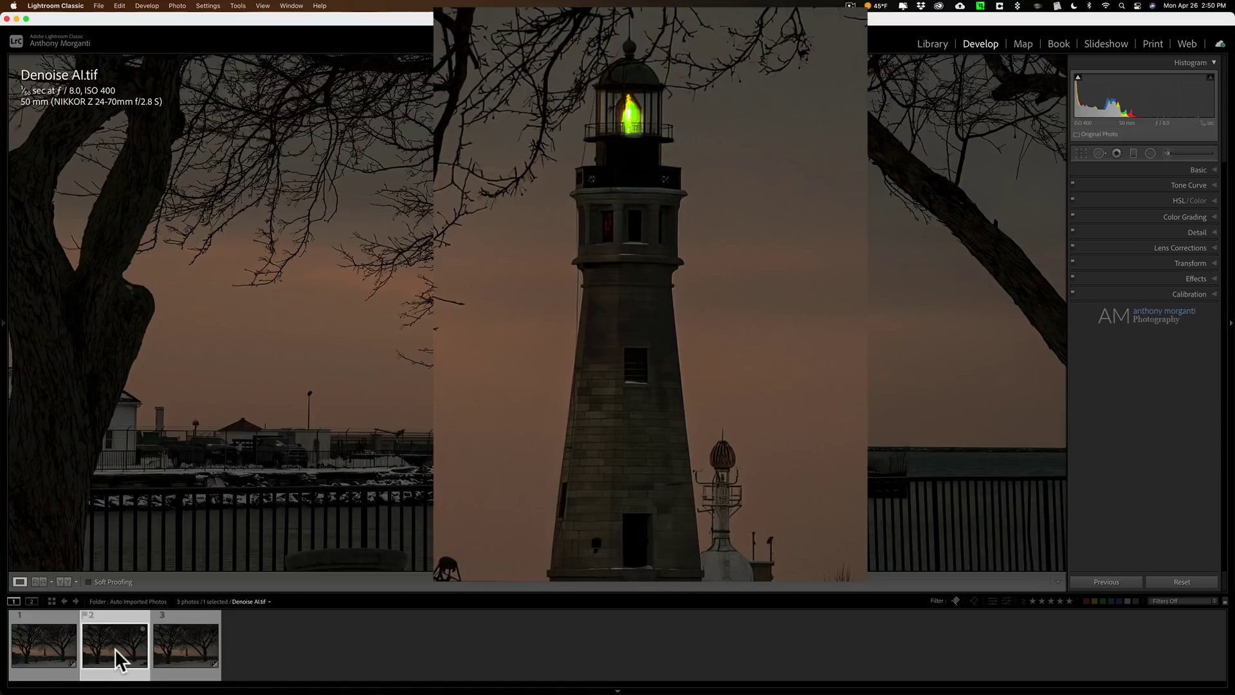
left_click(56, 647)
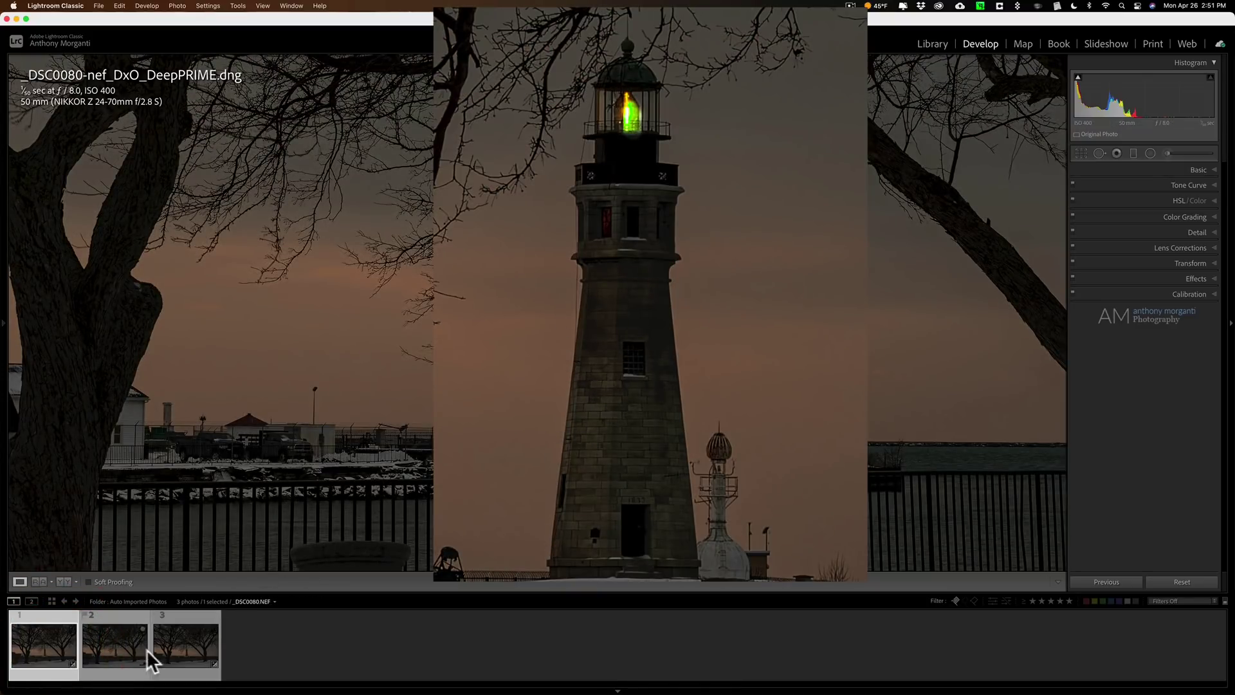
left_click(110, 649)
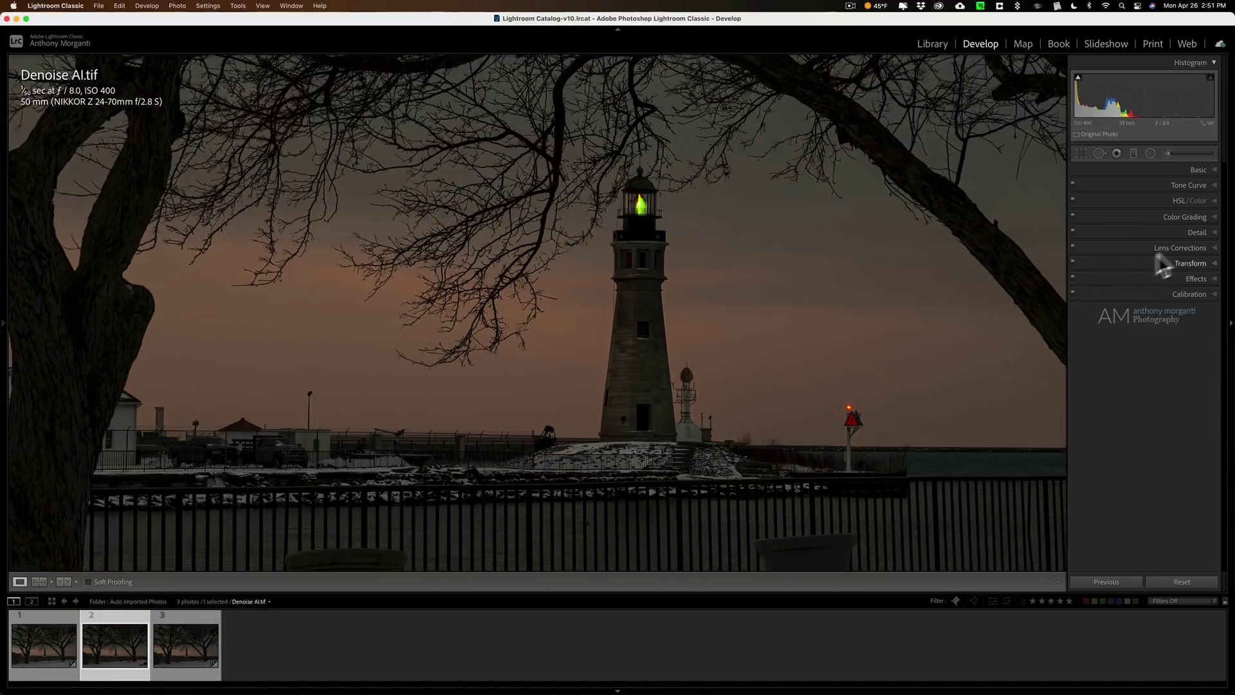
- In the Detail panel, raise the TIFF's sharpening Amount from 17 to 49
left_click(1191, 232)
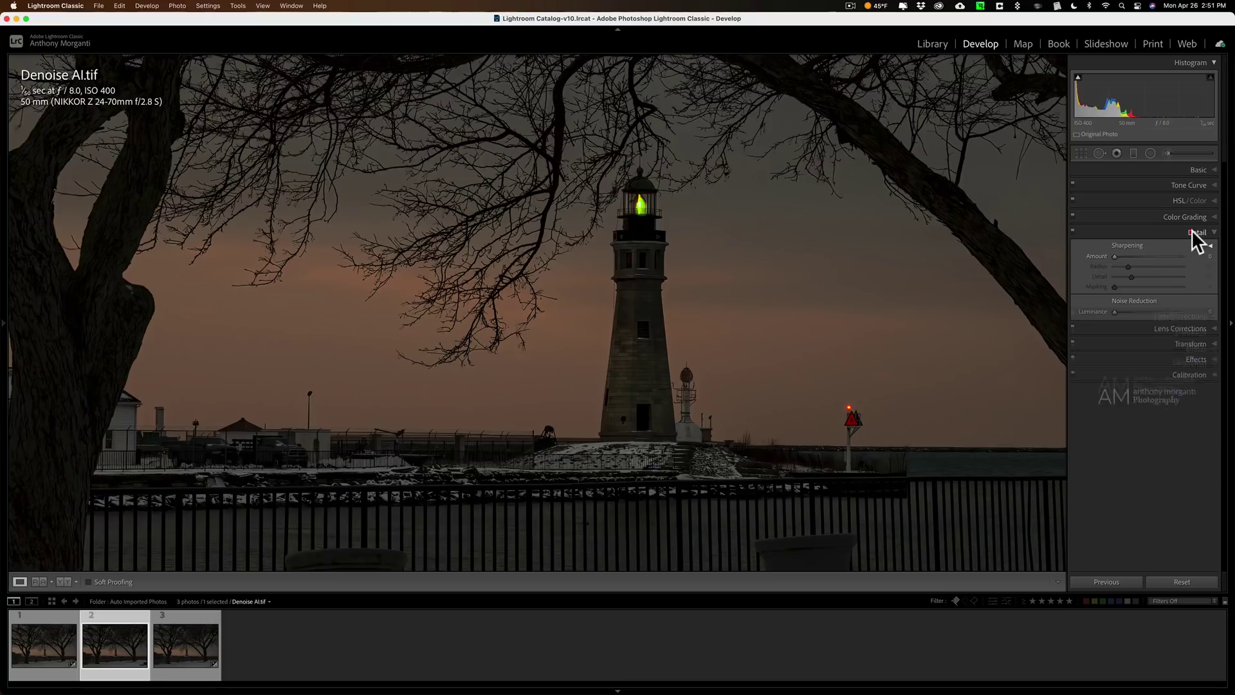
left_click_drag(1115, 255, 1130, 255)
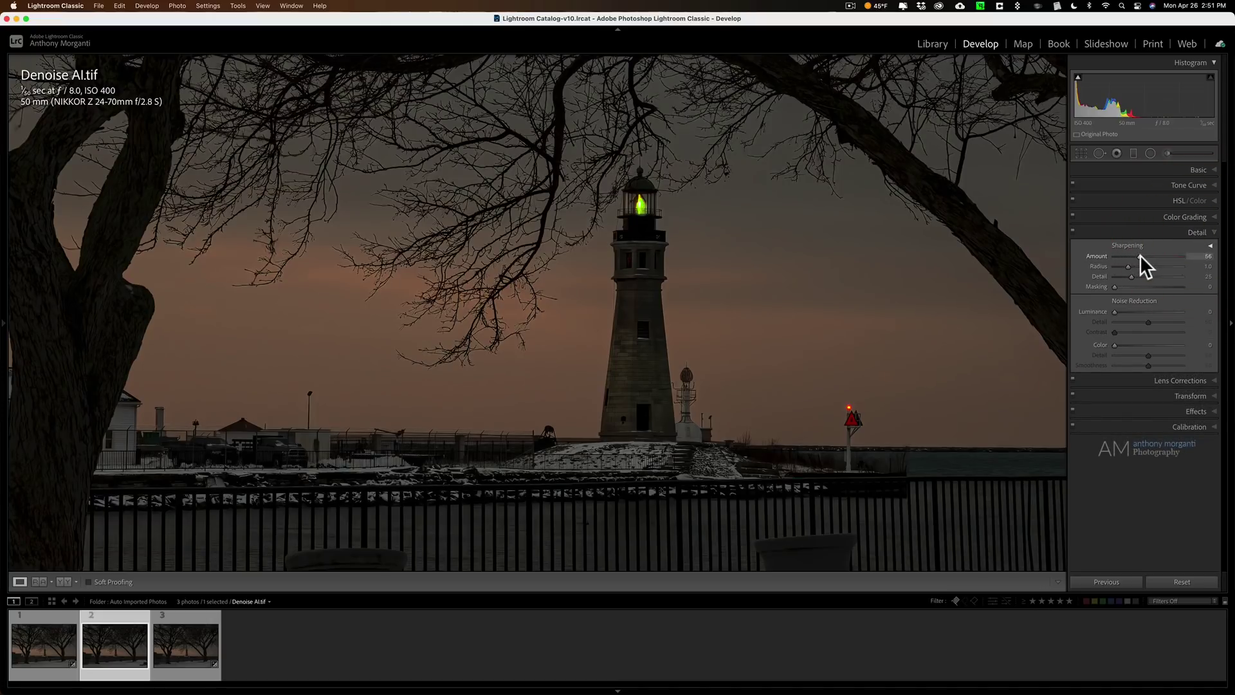
left_click_drag(1137, 255, 1135, 255)
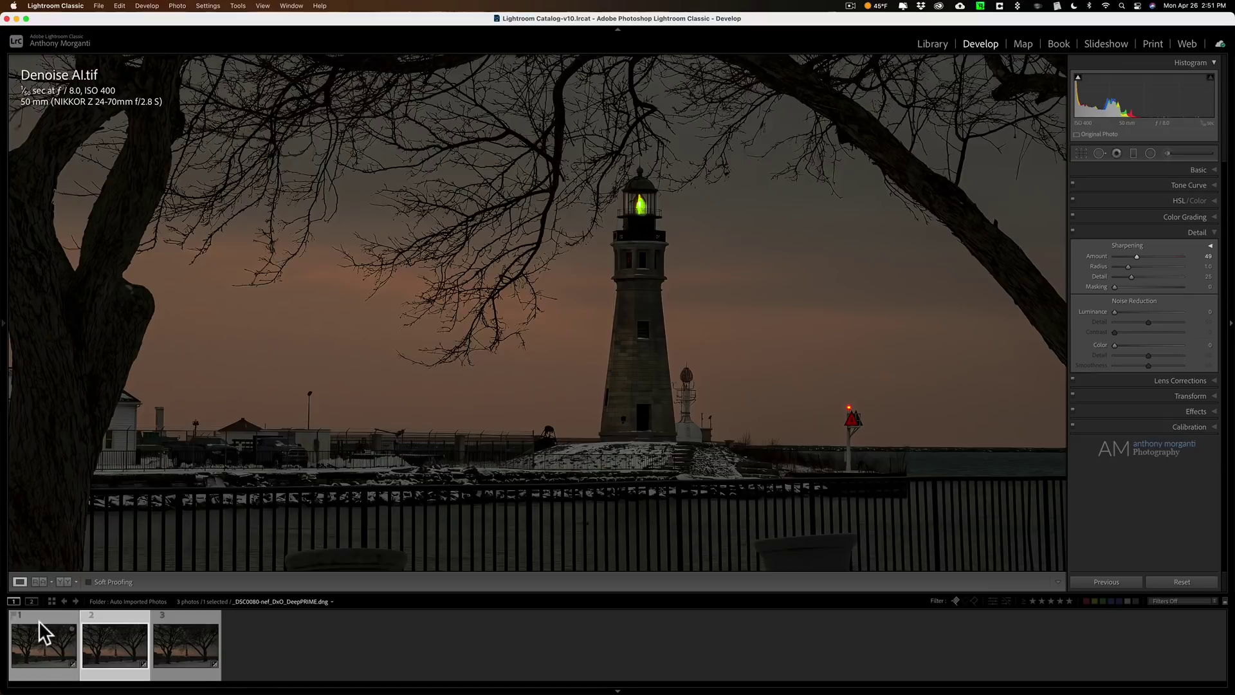
- Switch to the DeepPRIME DNG, inspect the lighthouse at 1:1, then return to Fit view
left_click(45, 643)
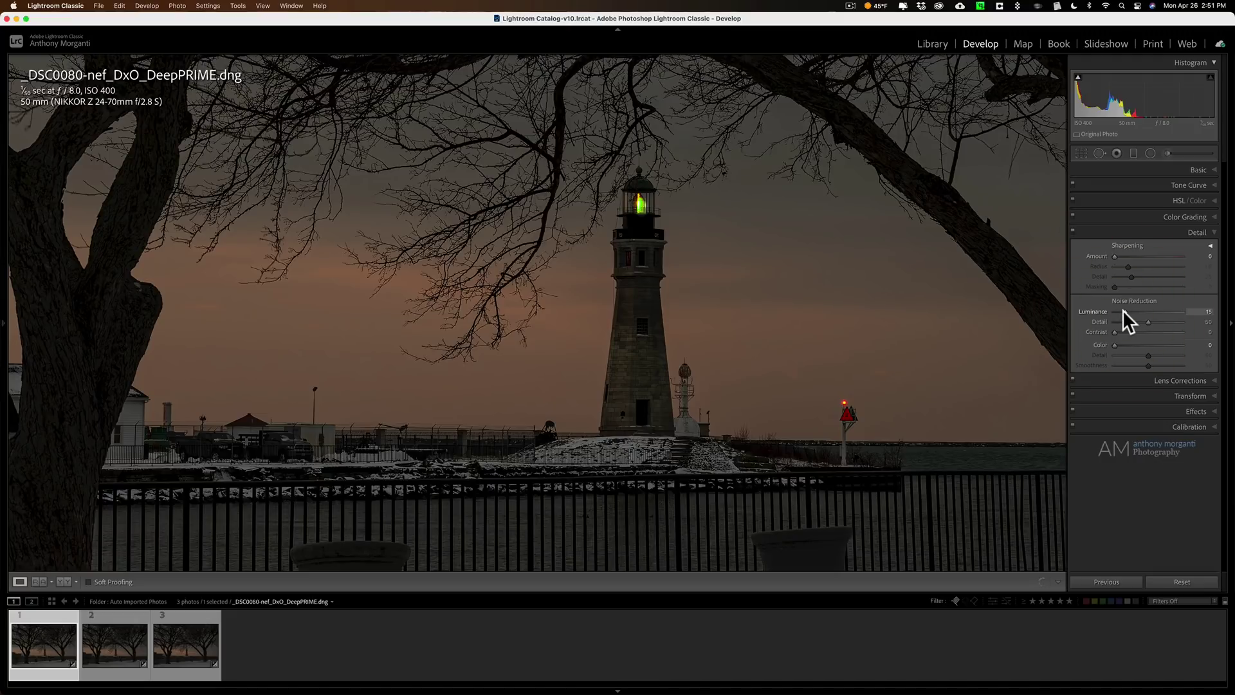
left_click(582, 279)
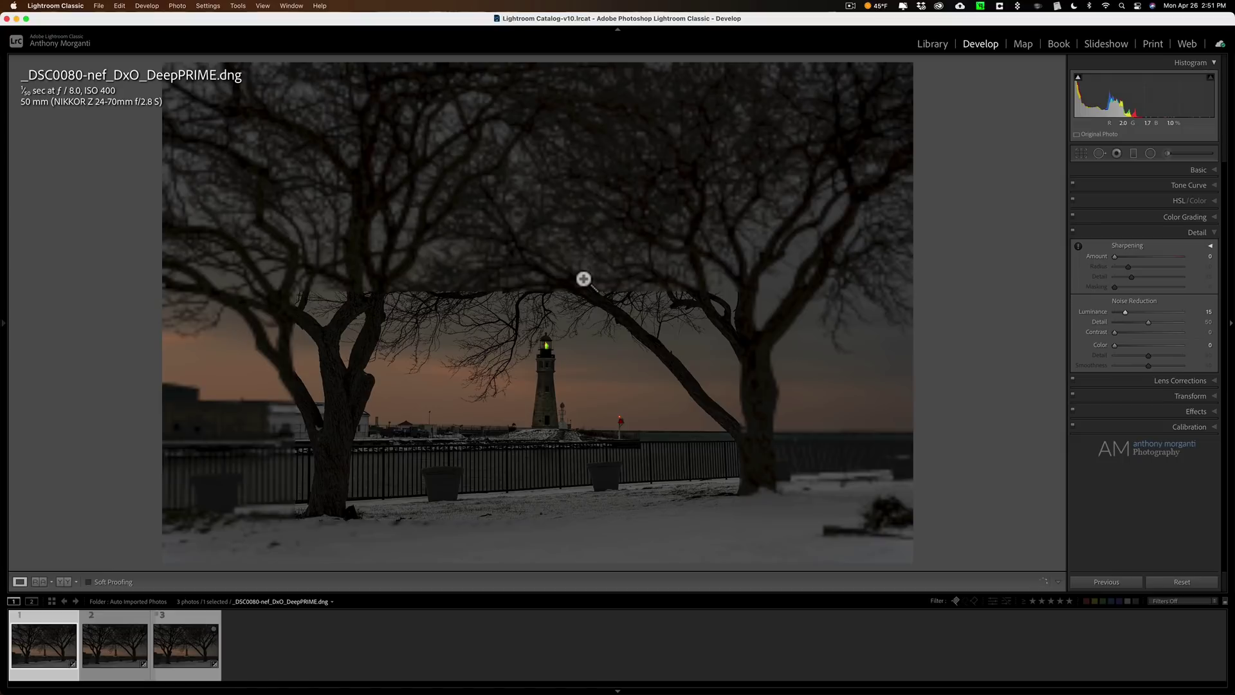
left_click(559, 361)
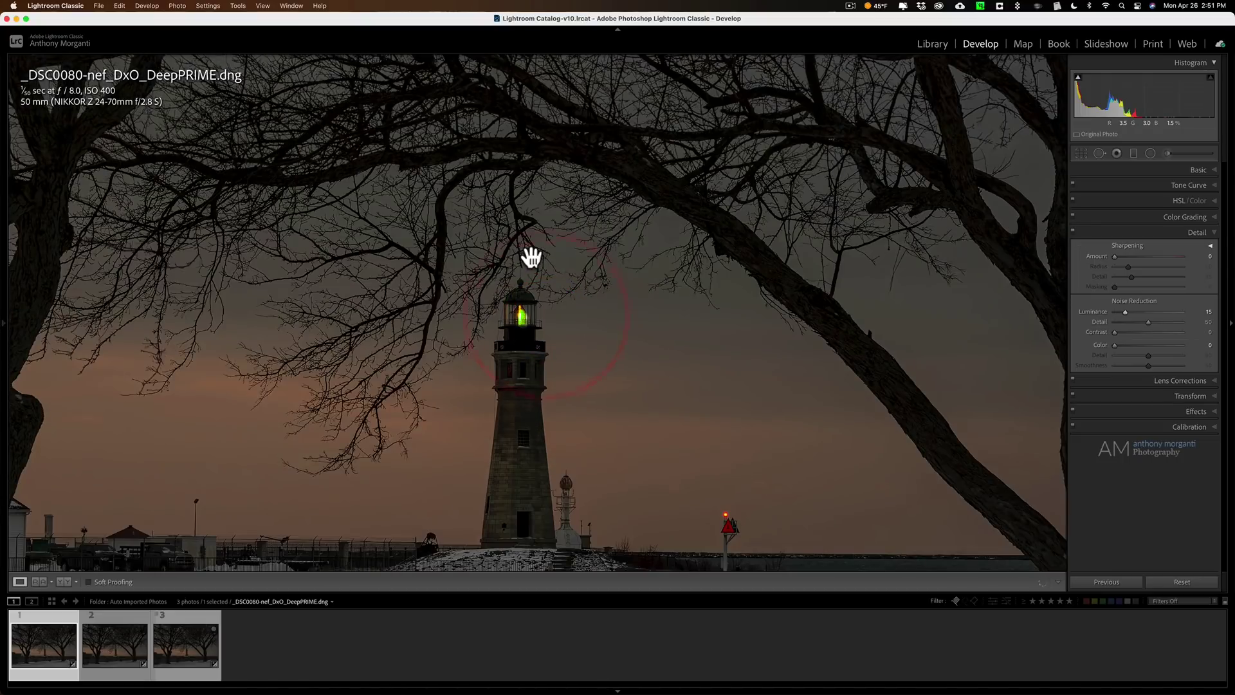
left_click(532, 260)
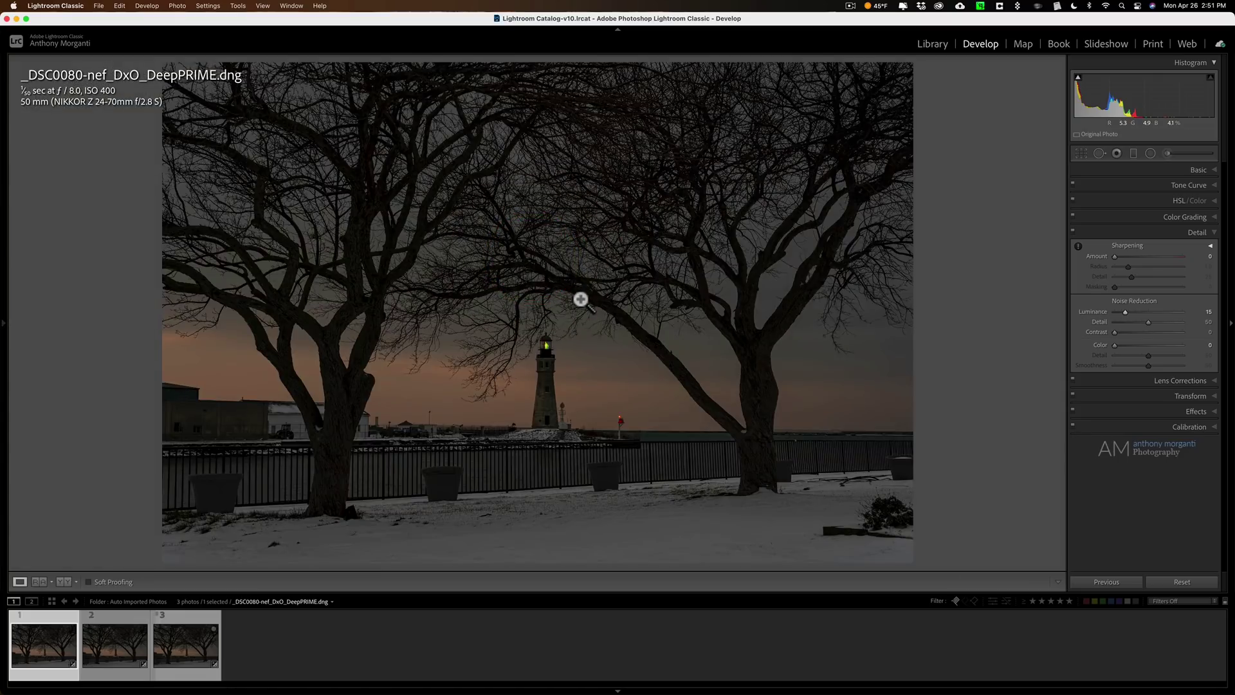